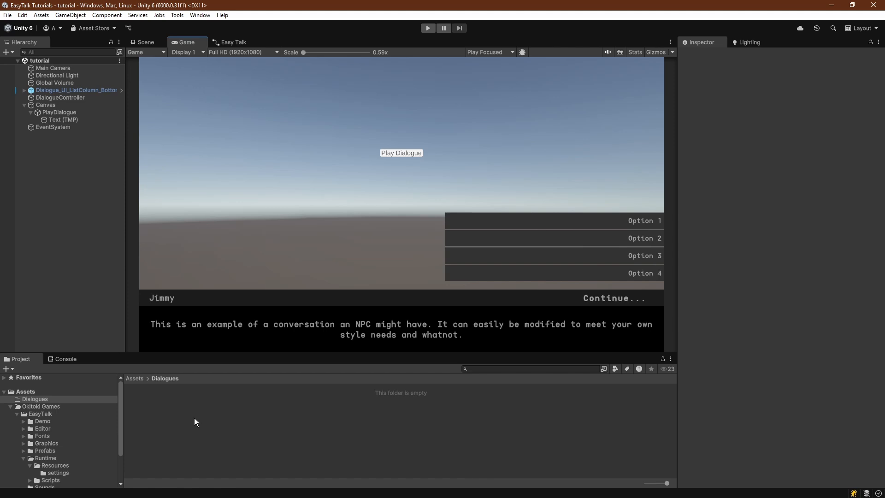
- Create an EasyTalk Dialogue asset named Dialogue in the Dialogues folder and open it in the node editor
{"action": "right_click", "coordinate": [179, 420]}
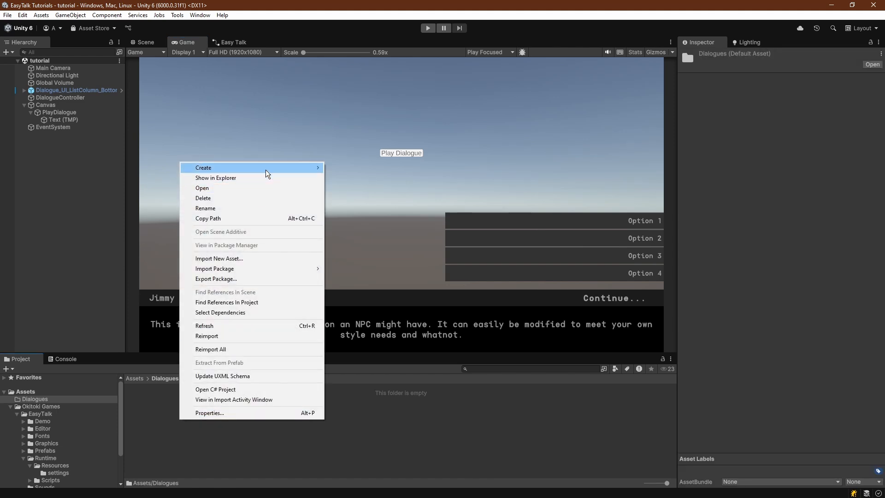
{"action": "mouse_move", "coordinate": [266, 173]}
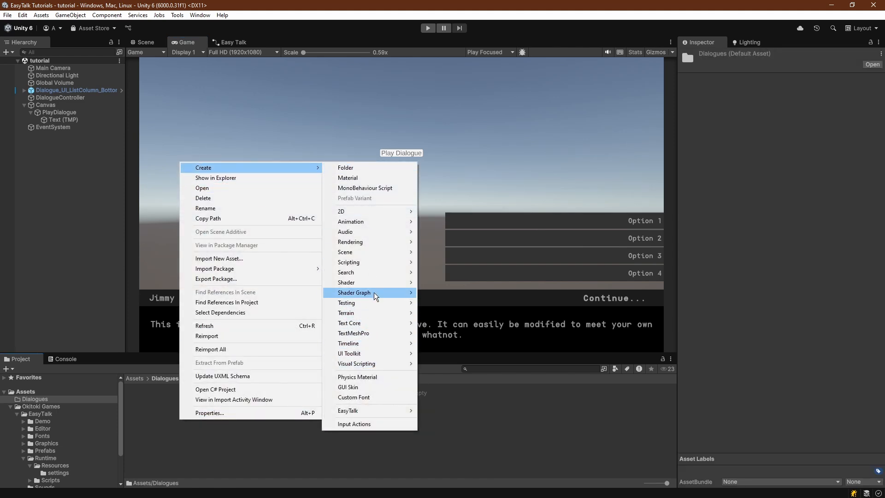
{"action": "mouse_move", "coordinate": [364, 410]}
{"action": "left_click", "coordinate": [441, 410]}
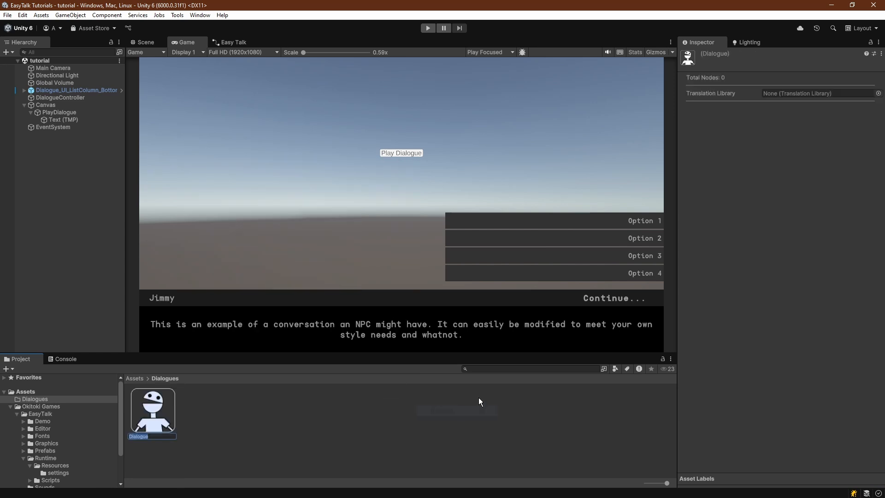
{"action": "key", "text": "Return"}
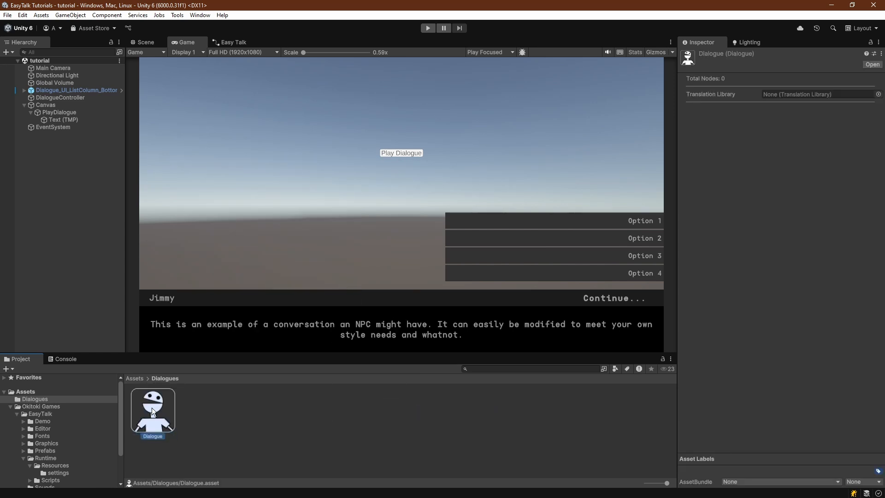
{"action": "double_click", "coordinate": [152, 408]}
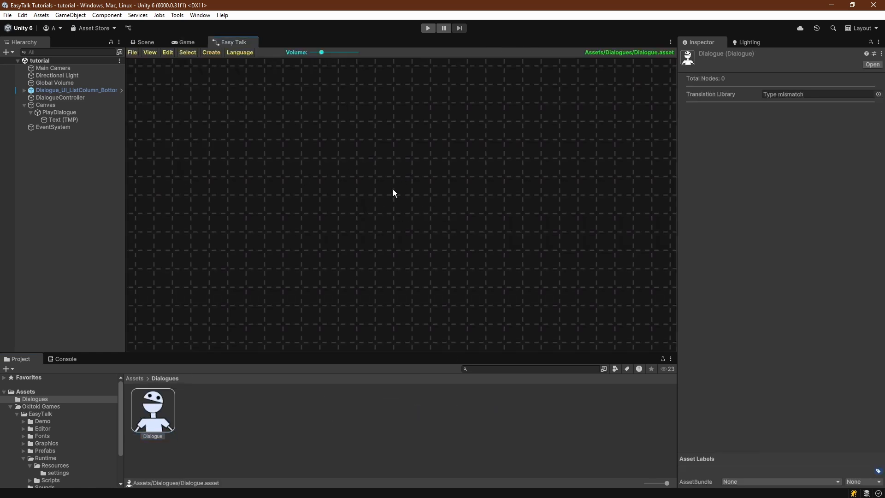
- Add an Entry node and an Exit node, placing Entry at the upper left of the graph and Exit at the lower right
{"action": "middle_click_drag", "start_coordinate": [393, 189], "coordinate": [345, 187]}
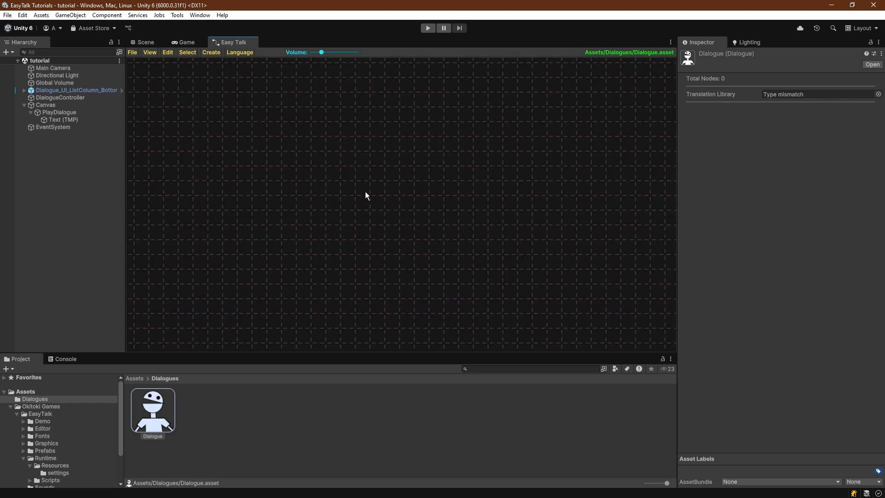
{"action": "right_click", "coordinate": [366, 193]}
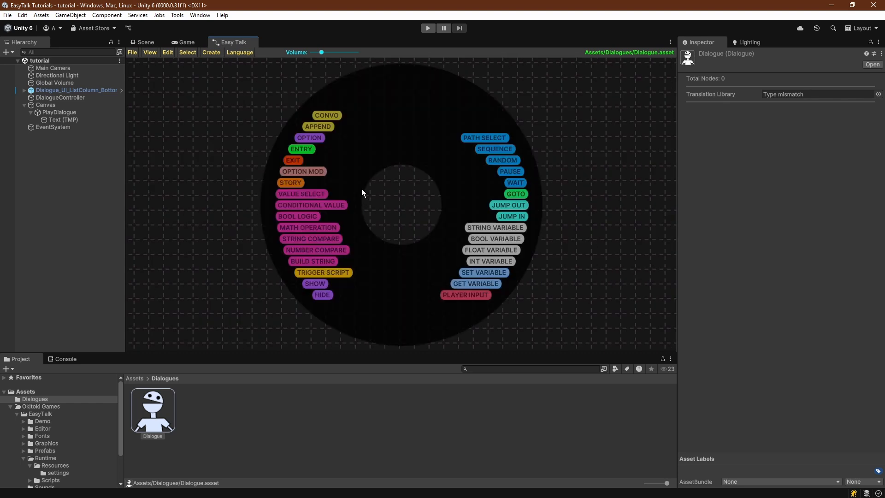
{"action": "left_click", "coordinate": [309, 152]}
{"action": "left_click", "coordinate": [299, 161]}
{"action": "left_click_drag", "start_coordinate": [406, 199], "coordinate": [605, 277]}
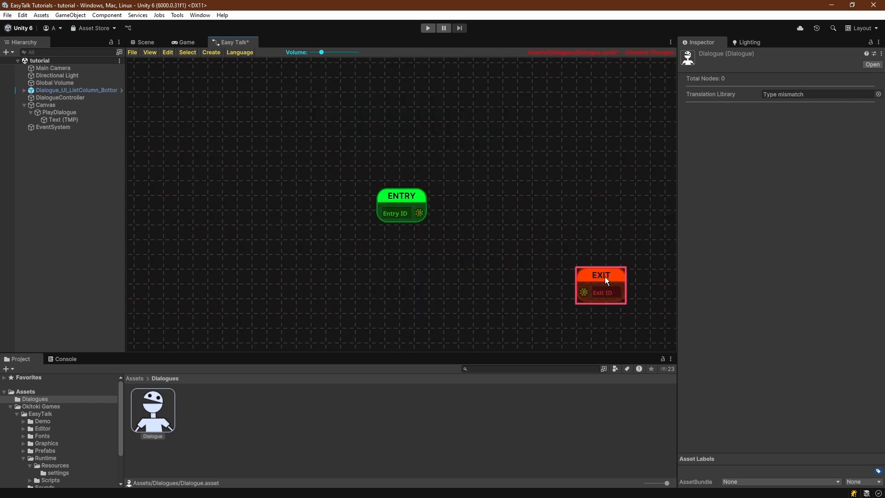
{"action": "left_click_drag", "start_coordinate": [408, 198], "coordinate": [216, 104]}
{"action": "left_click", "coordinate": [365, 186]}
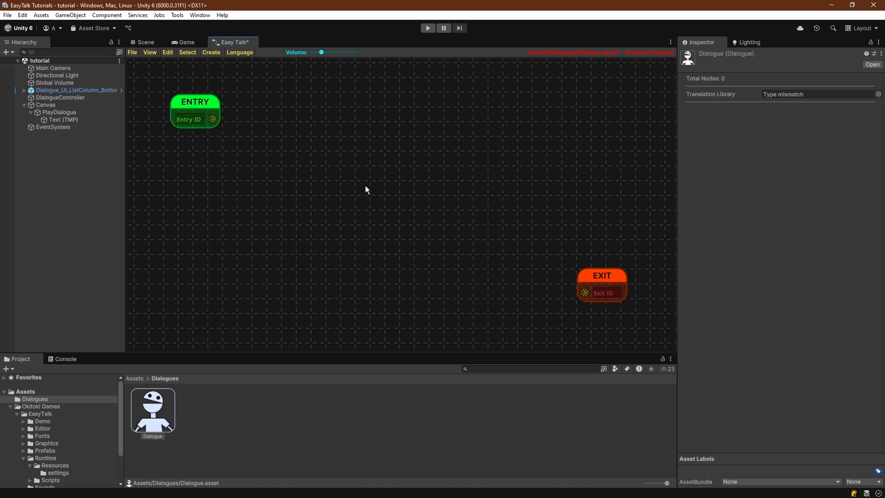
- Add a Path Select node between Entry and Exit and connect the Entry output to its dialogue input
{"action": "right_click", "coordinate": [361, 200]}
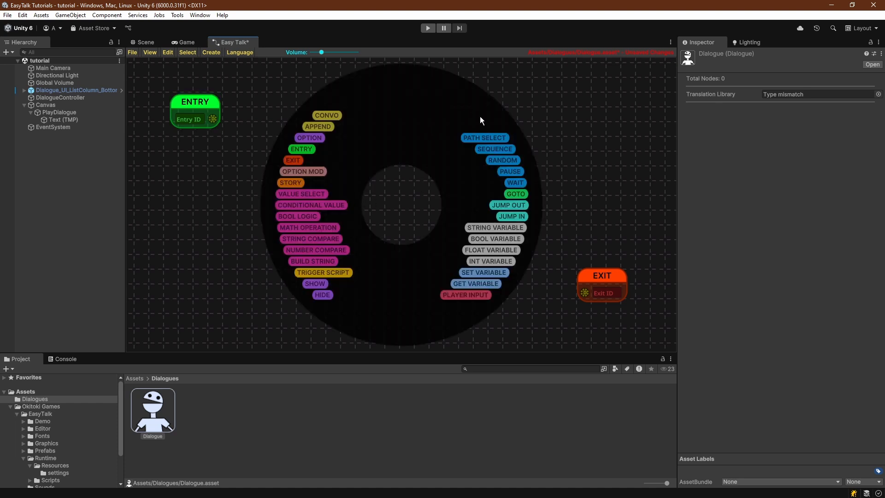
{"action": "left_click", "coordinate": [483, 138]}
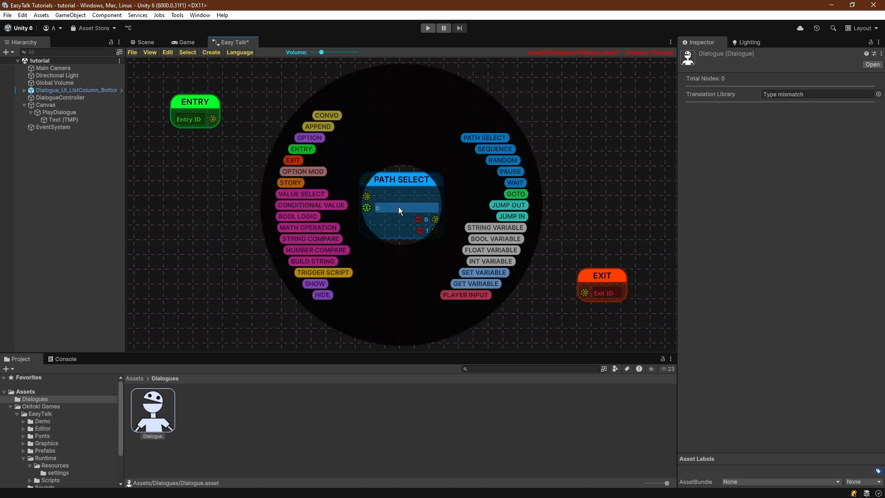
{"action": "left_click_drag", "start_coordinate": [404, 183], "coordinate": [381, 175]}
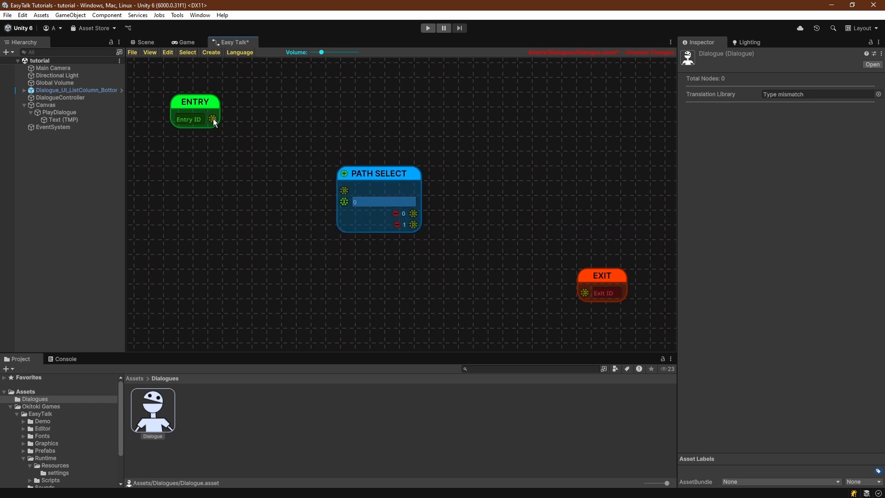
{"action": "left_click_drag", "start_coordinate": [213, 119], "coordinate": [320, 165]}
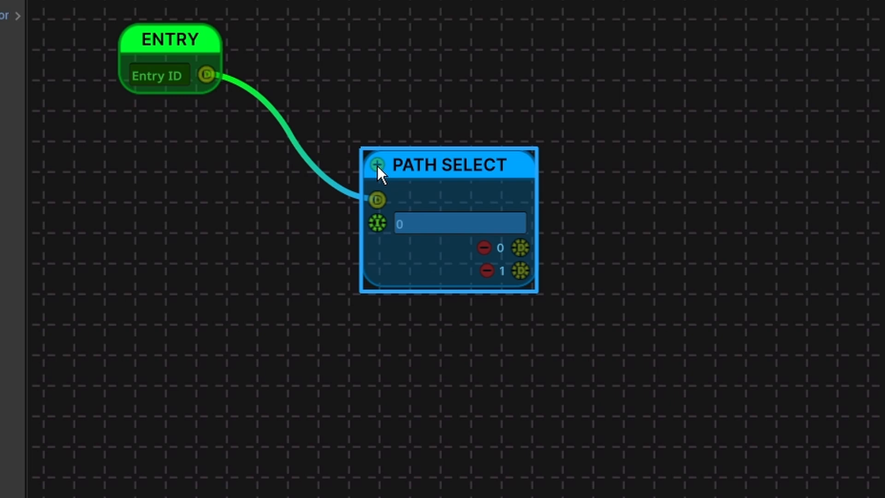
- Add two extra path outputs to the Path Select node and remove both again
{"action": "left_click", "coordinate": [295, 163]}
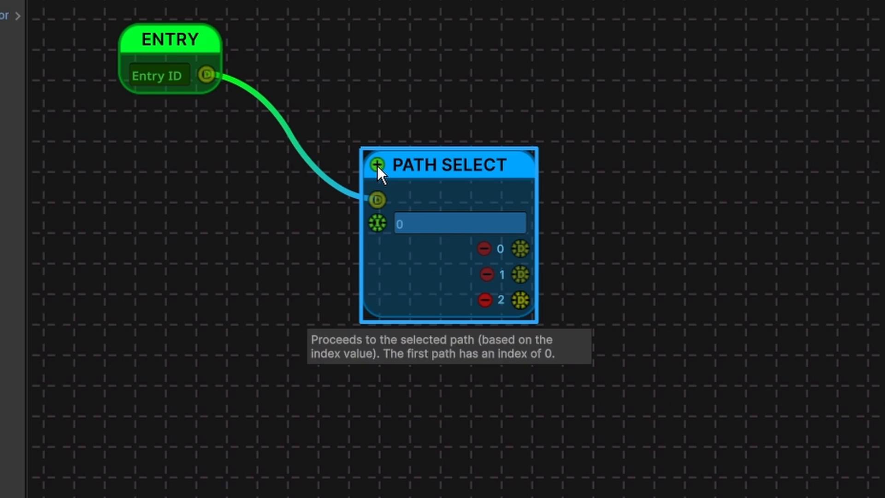
{"action": "left_click", "coordinate": [295, 163]}
{"action": "left_click", "coordinate": [485, 330]}
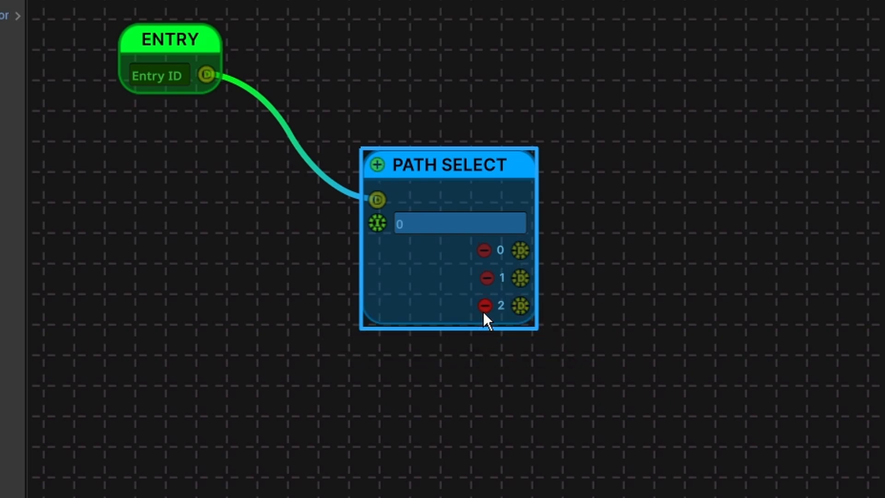
{"action": "left_click", "coordinate": [485, 305]}
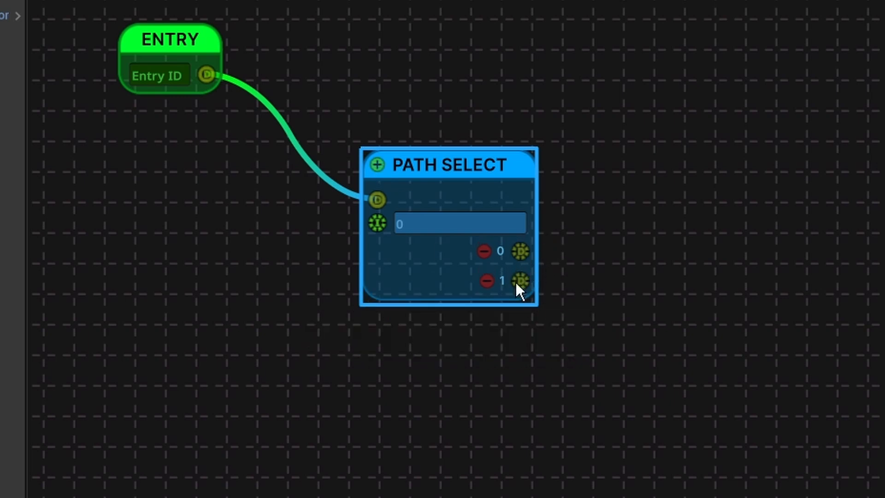
- Add a third path output to the Path Select node and move the Exit node farther away to make room
{"action": "left_click", "coordinate": [383, 168]}
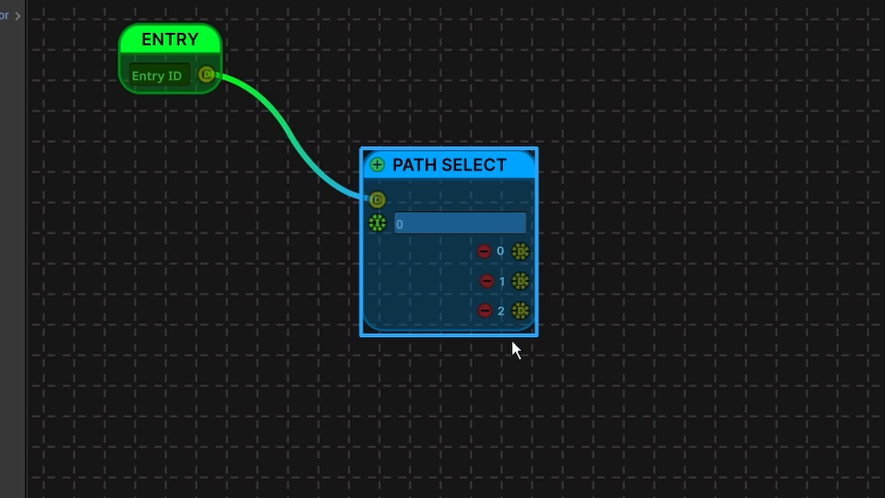
{"action": "scroll", "coordinate": [727, 259], "scroll_direction": "down", "scroll_amount": 2}
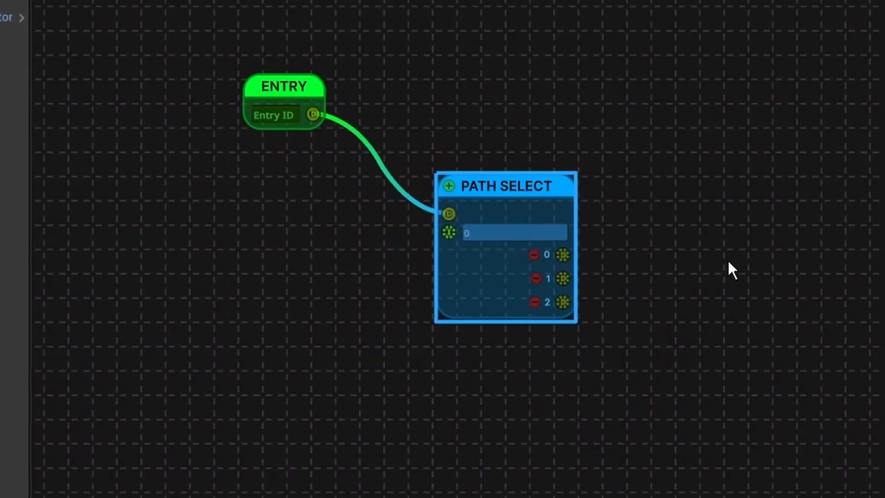
{"action": "middle_click_drag", "start_coordinate": [728, 258], "coordinate": [629, 203]}
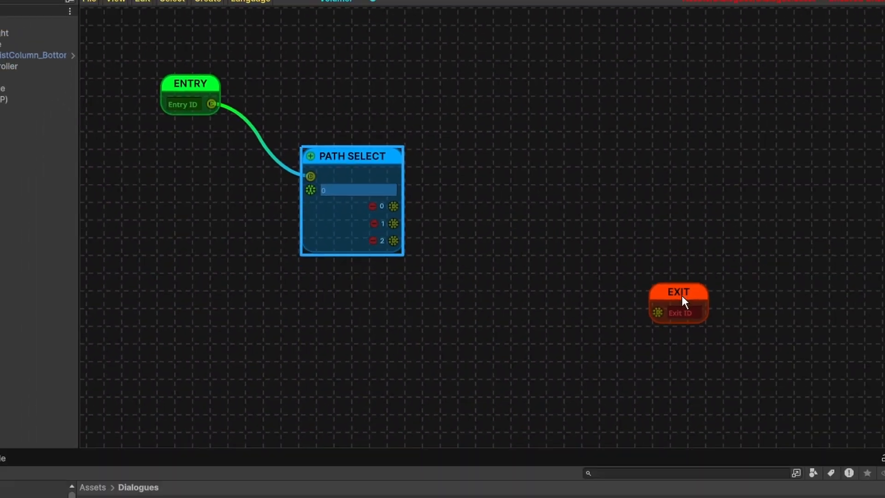
{"action": "left_click_drag", "start_coordinate": [682, 295], "coordinate": [804, 338]}
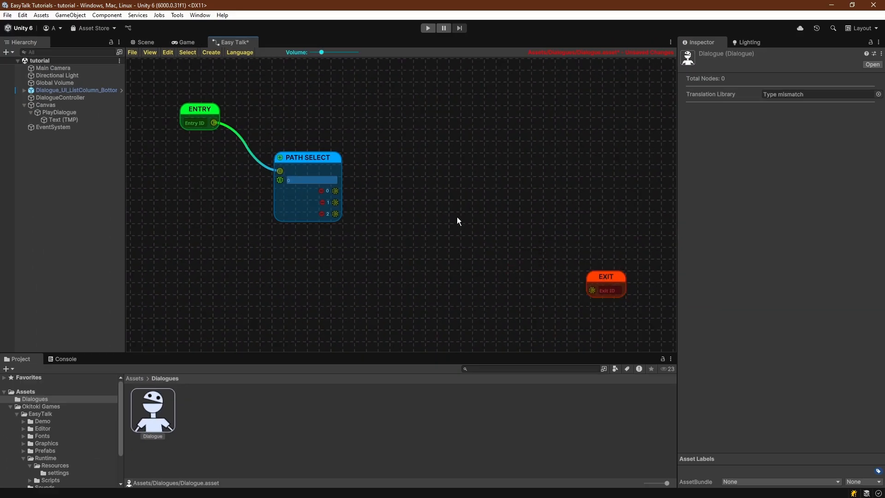
- Add three Conversation nodes and arrange them in a column between the Path Select and Exit nodes
{"action": "right_click", "coordinate": [577, 244]}
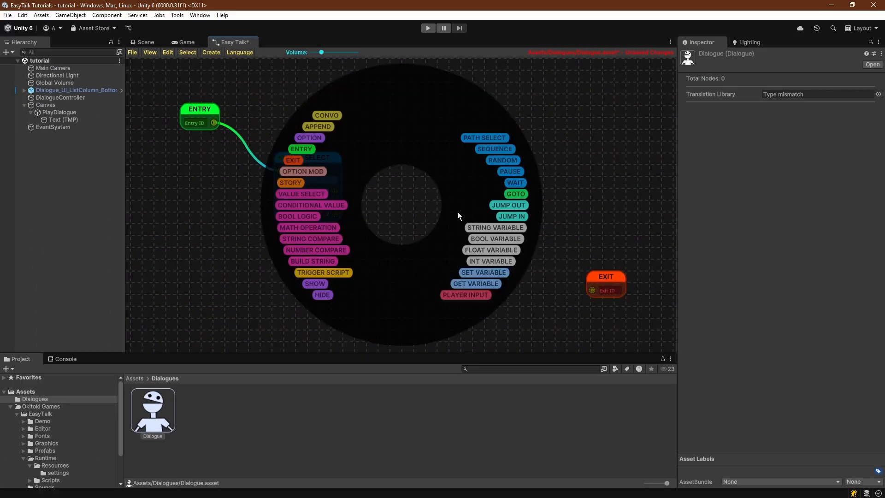
{"action": "left_click", "coordinate": [333, 114]}
{"action": "left_click_drag", "start_coordinate": [404, 211], "coordinate": [406, 272]}
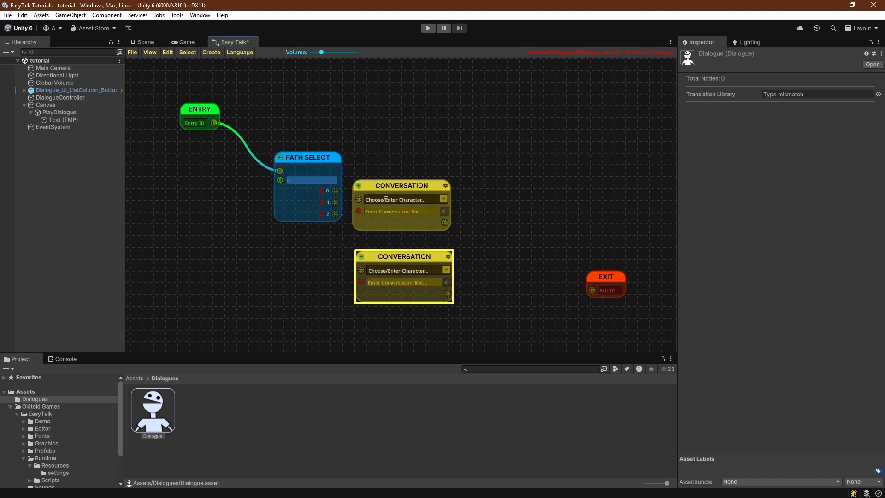
{"action": "left_click_drag", "start_coordinate": [400, 190], "coordinate": [396, 294]}
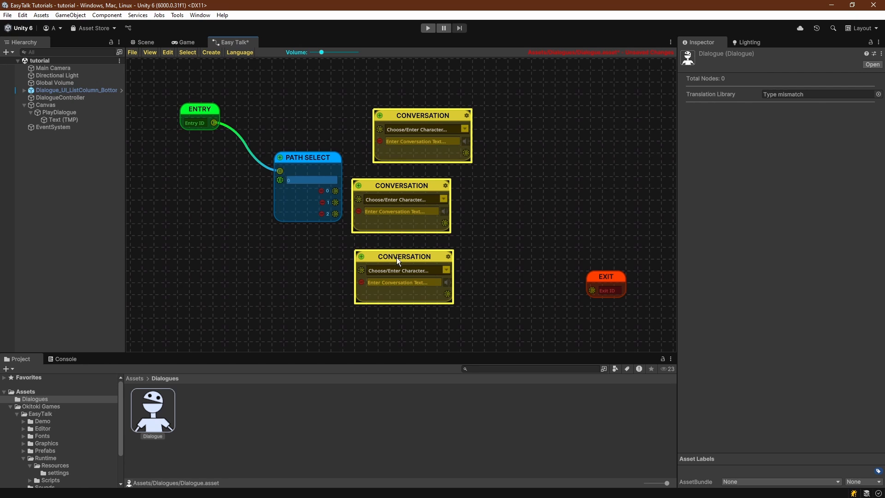
{"action": "left_click_drag", "start_coordinate": [396, 258], "coordinate": [450, 261]}
{"action": "left_click", "coordinate": [387, 151]}
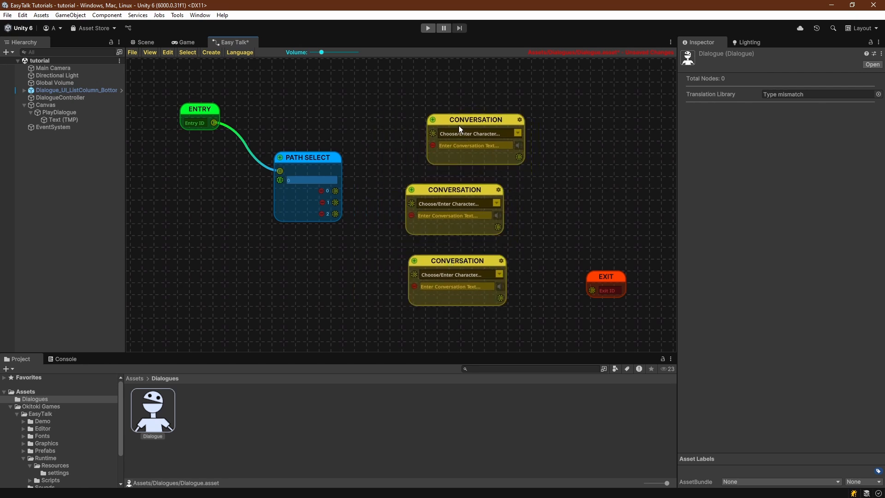
{"action": "left_click_drag", "start_coordinate": [460, 129], "coordinate": [447, 131]}
- Connect Path Select outputs 0, 1 and 2 to the upper, middle and lower Conversation nodes respectively
{"action": "left_click_drag", "start_coordinate": [335, 191], "coordinate": [422, 134]}
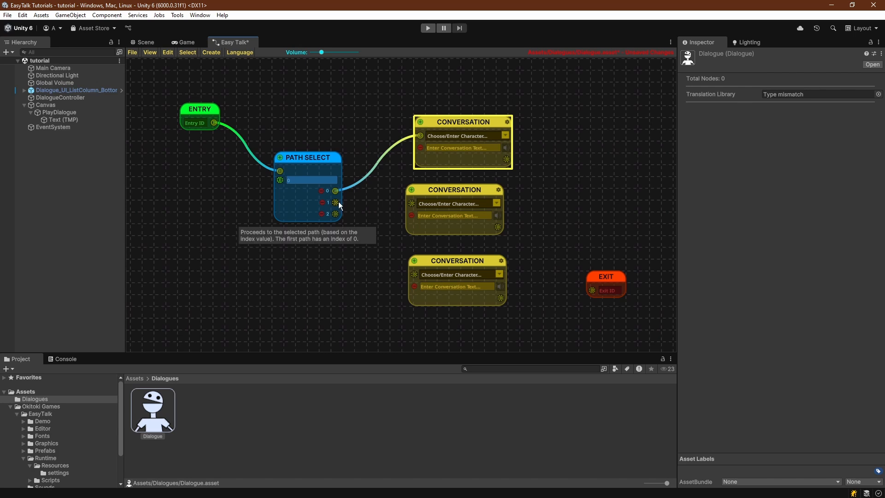
{"action": "left_click_drag", "start_coordinate": [336, 201], "coordinate": [412, 203]}
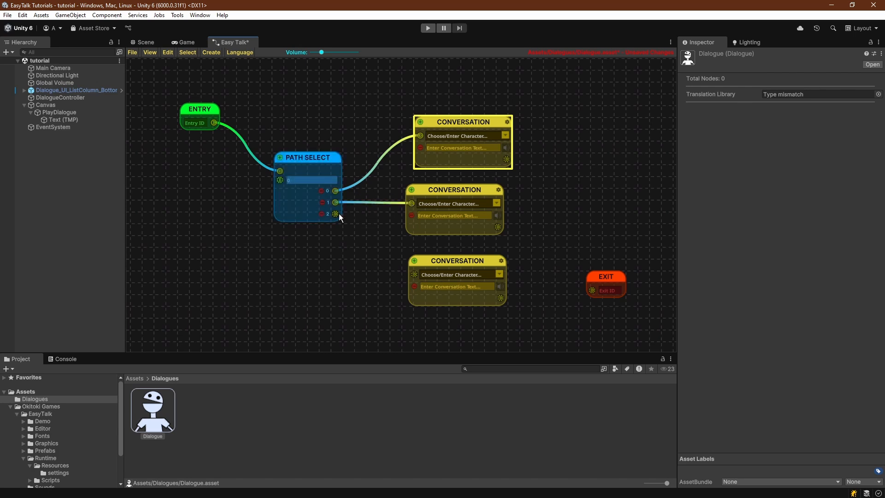
{"action": "left_click_drag", "start_coordinate": [339, 214], "coordinate": [415, 275]}
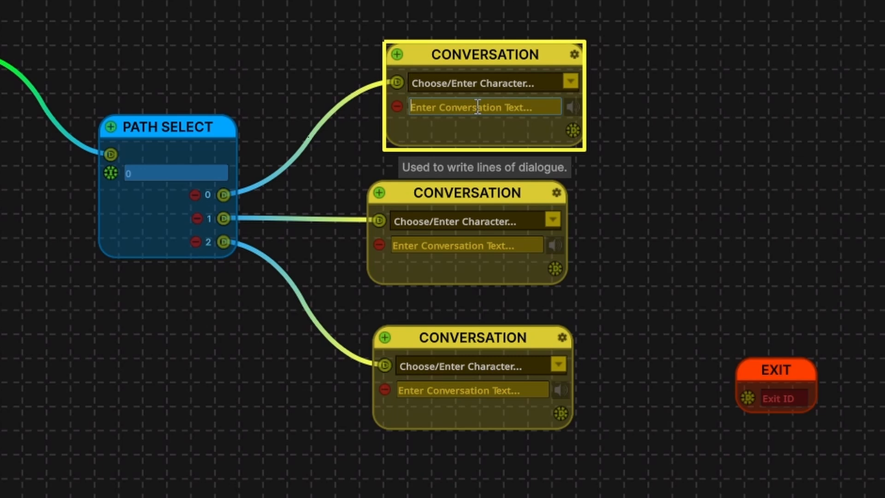
- Enter the conversation texts "Path 1", "Path 2" and "Path 3" in the three Conversation nodes from top to bottom
{"action": "type", "text": "Path 1"}
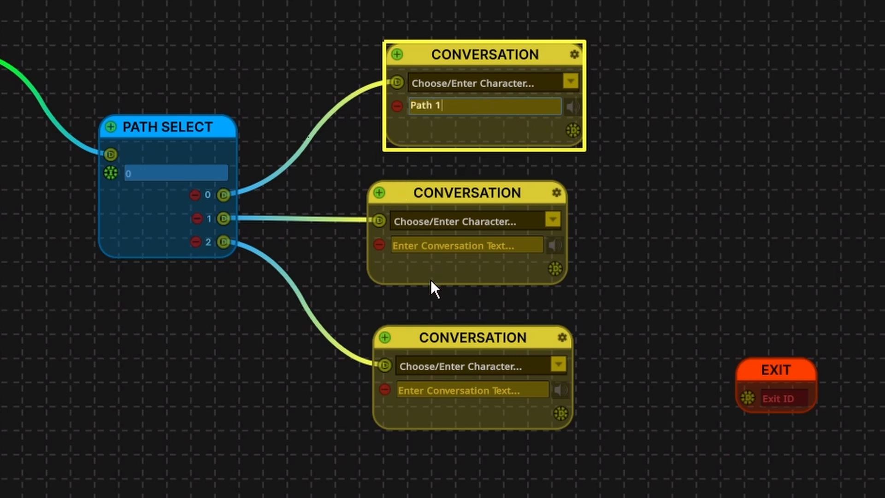
{"action": "left_click", "coordinate": [425, 245]}
{"action": "type", "text": "Path 2"}
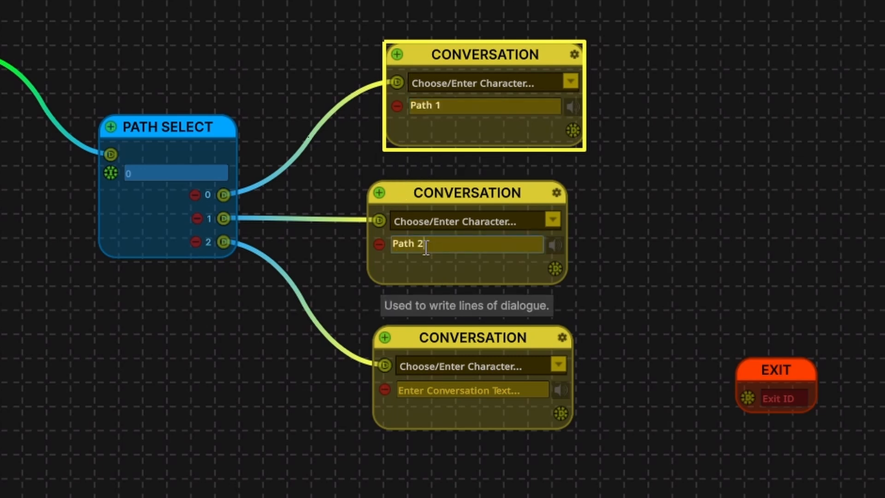
{"action": "left_click", "coordinate": [407, 387]}
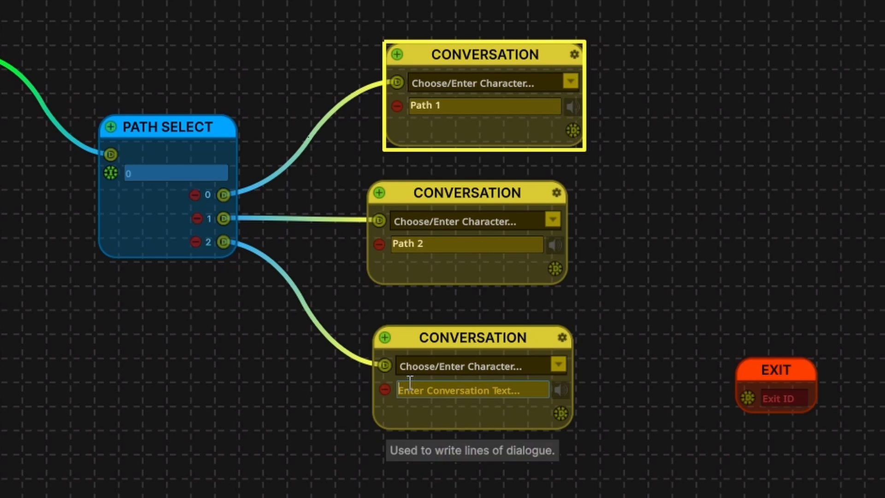
{"action": "type", "text": "Path 3"}
{"action": "left_click", "coordinate": [585, 161]}
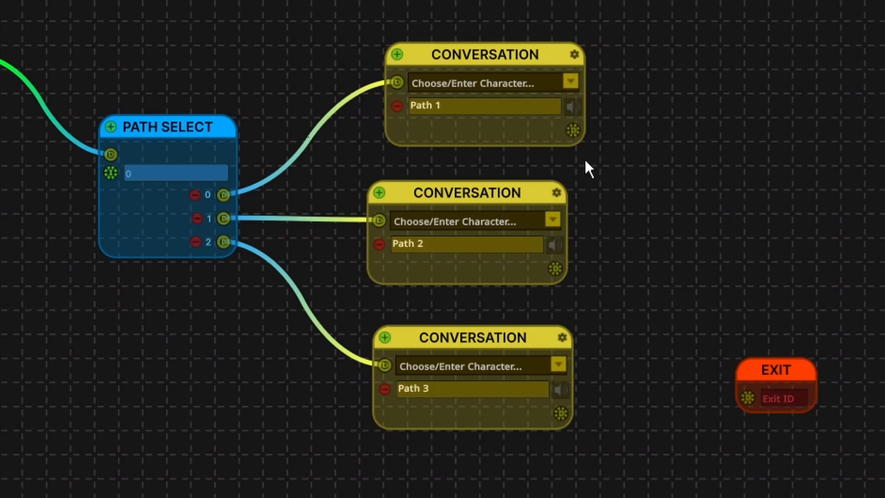
- Connect the outputs of all three Conversation nodes to the Exit node's input
{"action": "left_click_drag", "start_coordinate": [574, 126], "coordinate": [744, 395]}
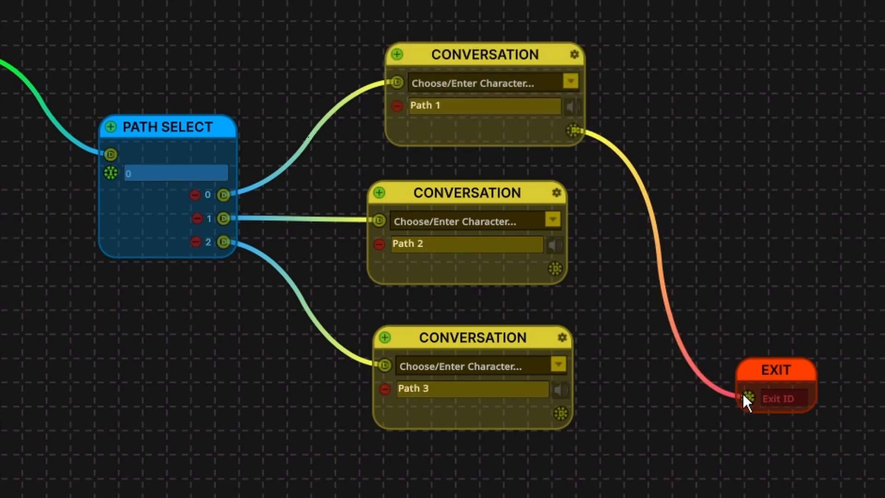
{"action": "left_click_drag", "start_coordinate": [554, 267], "coordinate": [747, 397]}
{"action": "left_click_drag", "start_coordinate": [565, 413], "coordinate": [748, 397]}
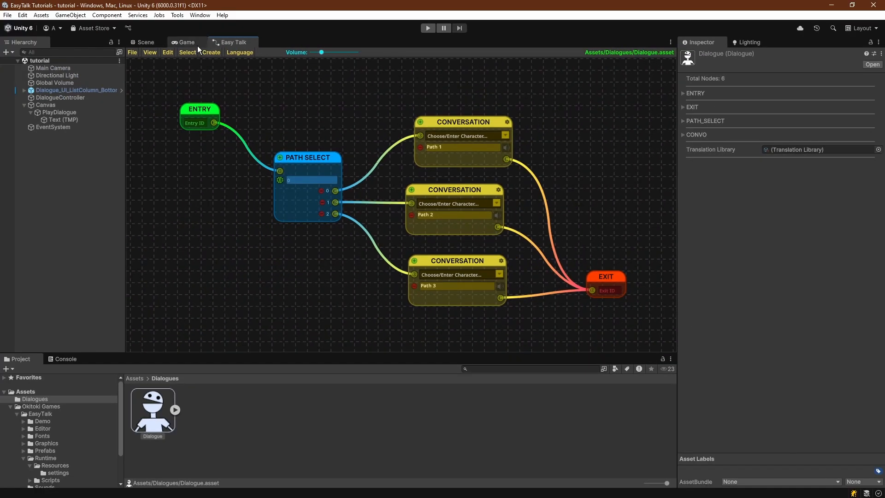
- Assign the Dialogue asset from the Dialogues folder to the DialogueController object's Dialogue property
{"action": "left_click", "coordinate": [198, 45]}
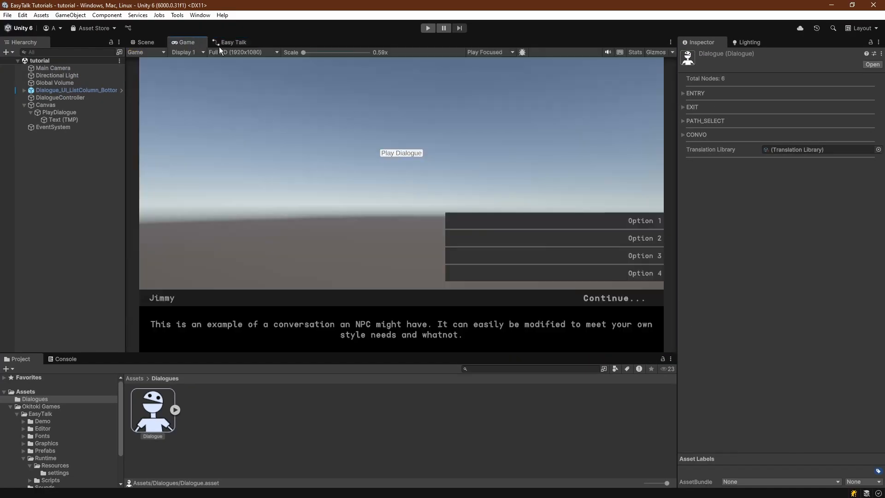
{"action": "left_click", "coordinate": [53, 98]}
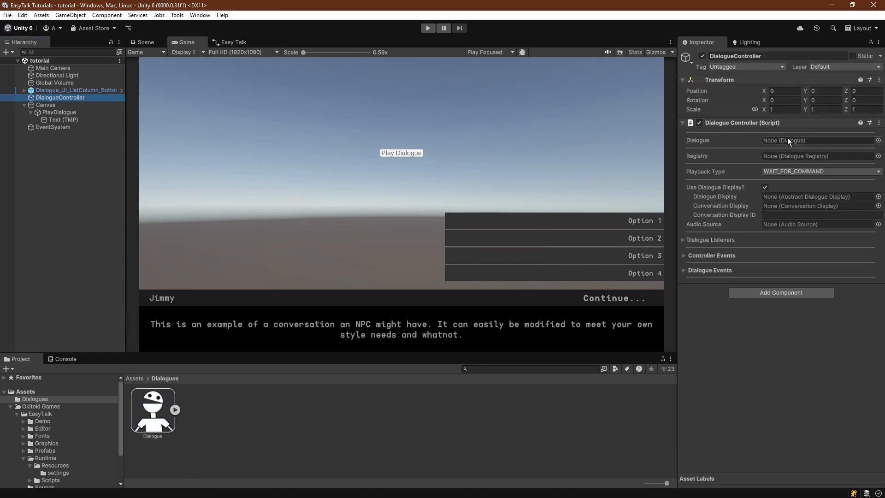
{"action": "left_click_drag", "start_coordinate": [153, 409], "coordinate": [786, 137]}
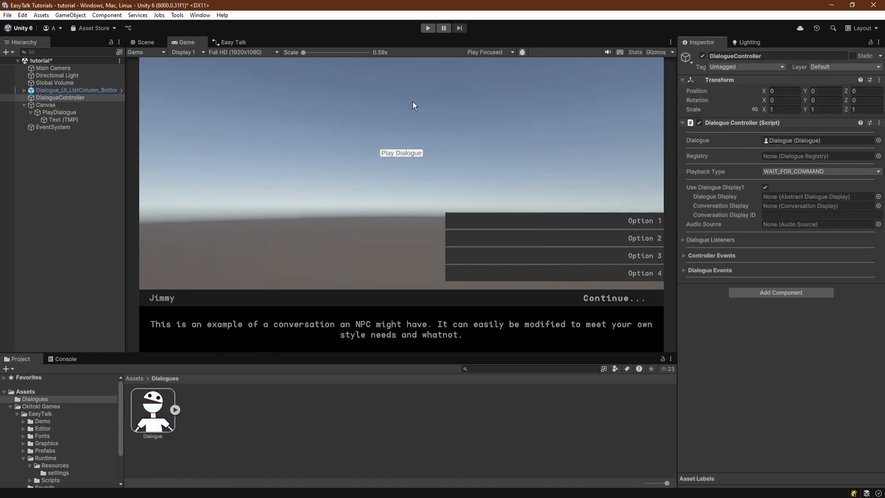
- Test the dialogue in Play mode with the default path index, continue past its conversation and exit Play mode
{"action": "left_click", "coordinate": [428, 28]}
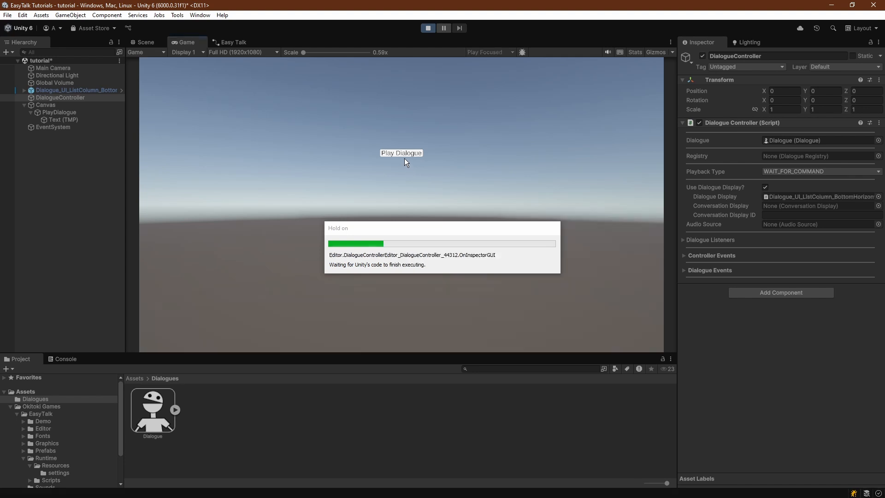
{"action": "left_click", "coordinate": [401, 154]}
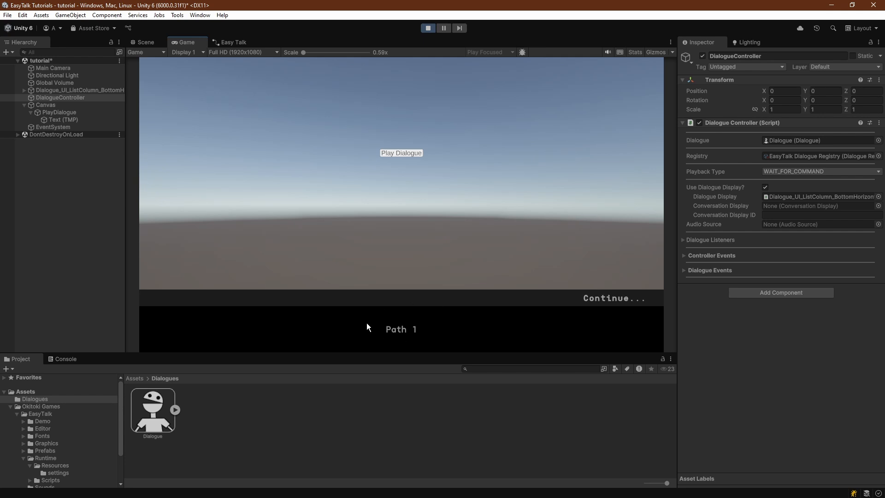
{"action": "left_click", "coordinate": [614, 301]}
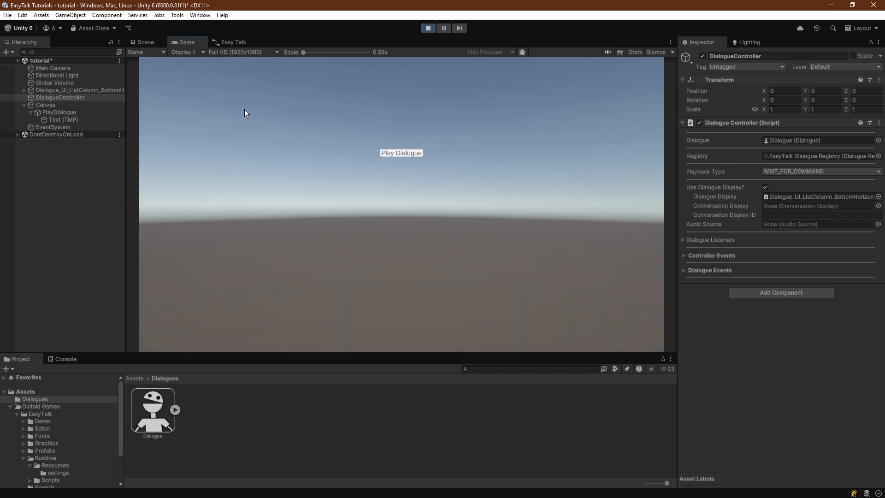
{"action": "left_click", "coordinate": [428, 28]}
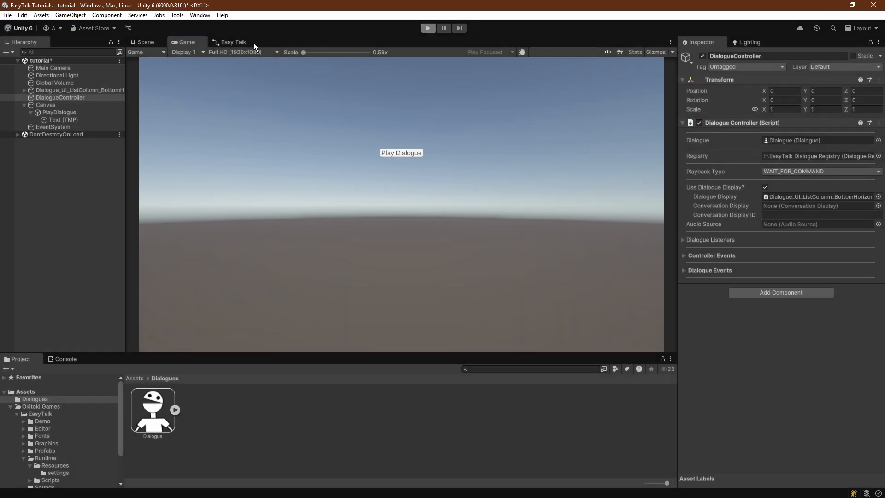
- Set the Path Select node's path index to 1 in the dialogue graph and save the dialogue
{"action": "left_click", "coordinate": [233, 42]}
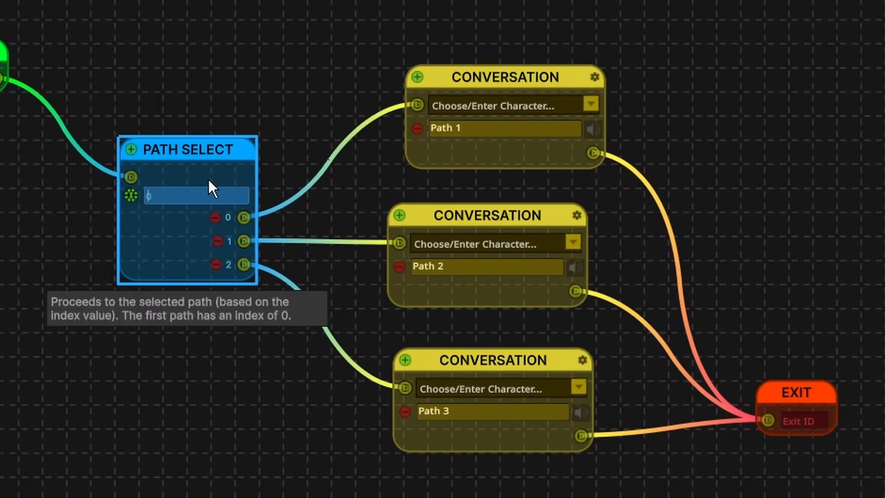
{"action": "type", "text": "1"}
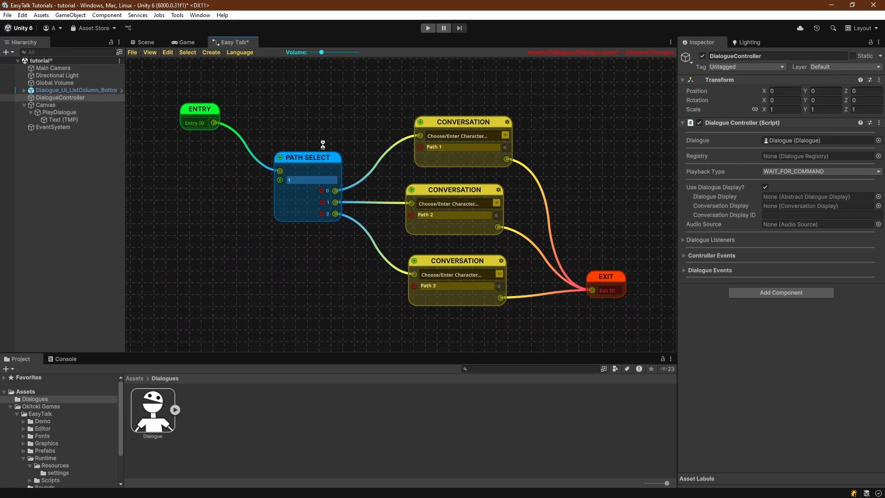
- Test the dialogue in Play mode with path index 1, continue past its conversation and exit Play mode
{"action": "left_click", "coordinate": [185, 42]}
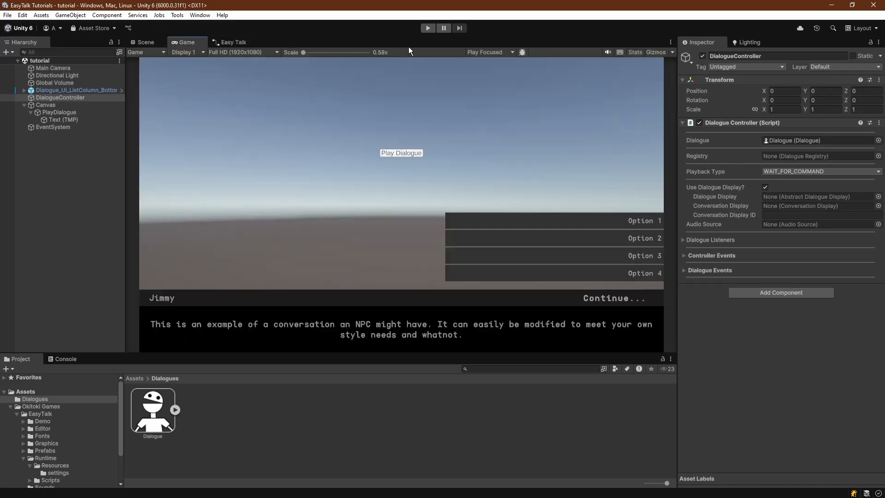
{"action": "left_click", "coordinate": [427, 28]}
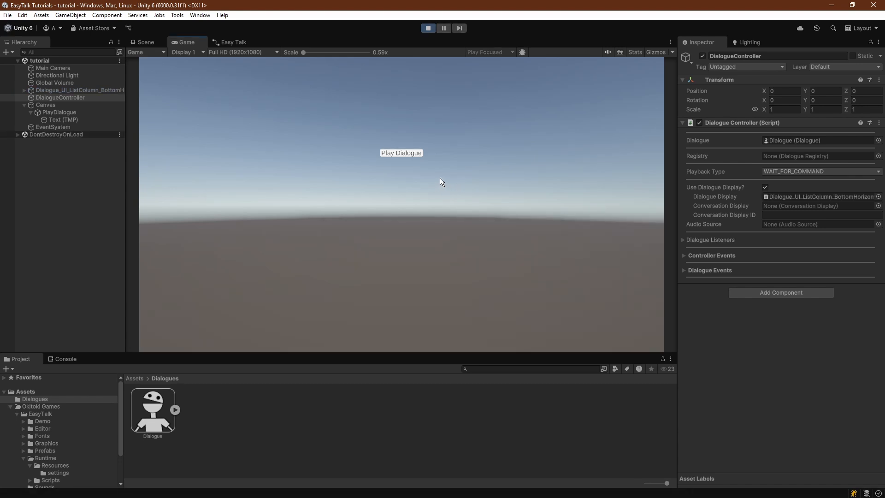
{"action": "left_click", "coordinate": [394, 154]}
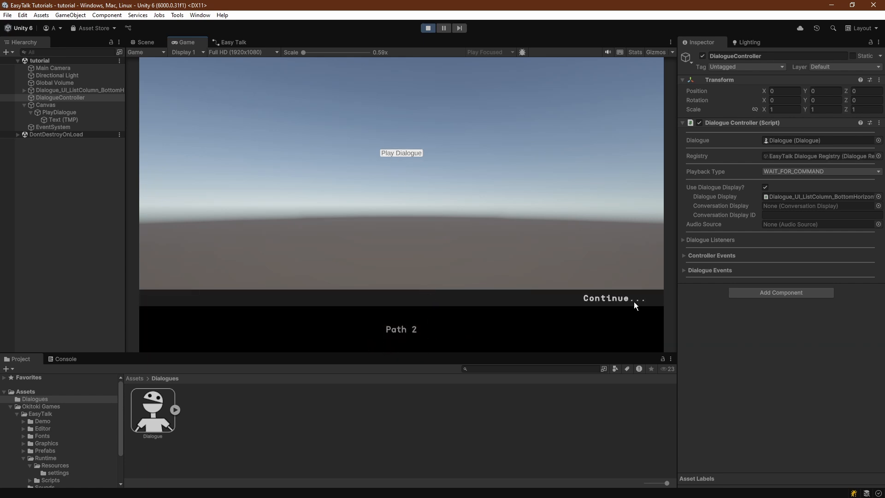
{"action": "left_click", "coordinate": [627, 298]}
{"action": "left_click", "coordinate": [425, 29]}
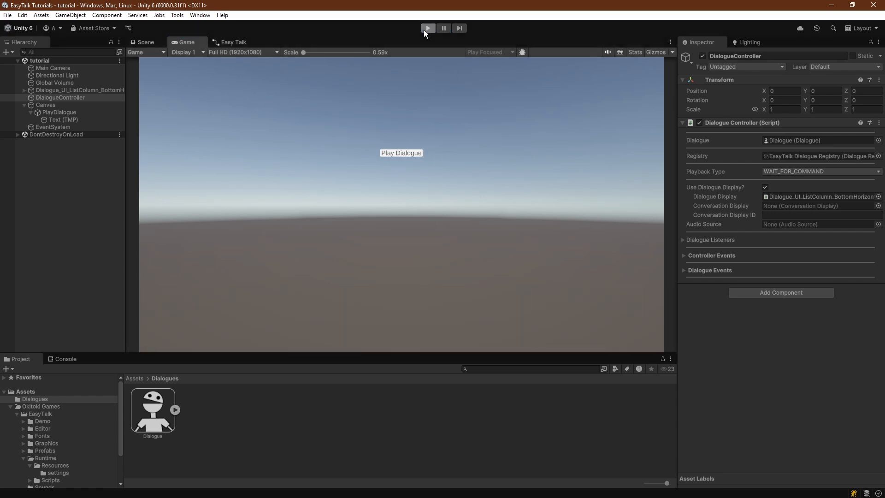
- Add an Int Variable node below the Entry node and connect its output to the Path Select node's path index input
{"action": "left_click", "coordinate": [230, 42]}
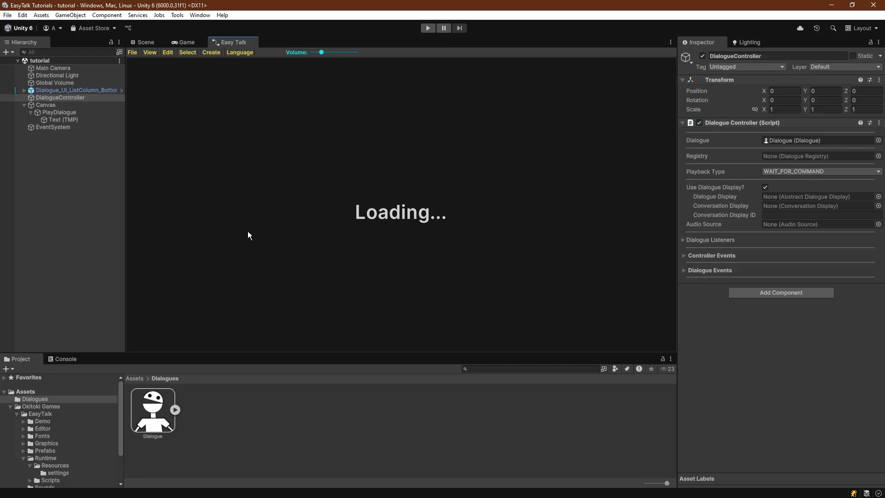
{"action": "middle_click_drag", "start_coordinate": [301, 109], "coordinate": [348, 137]}
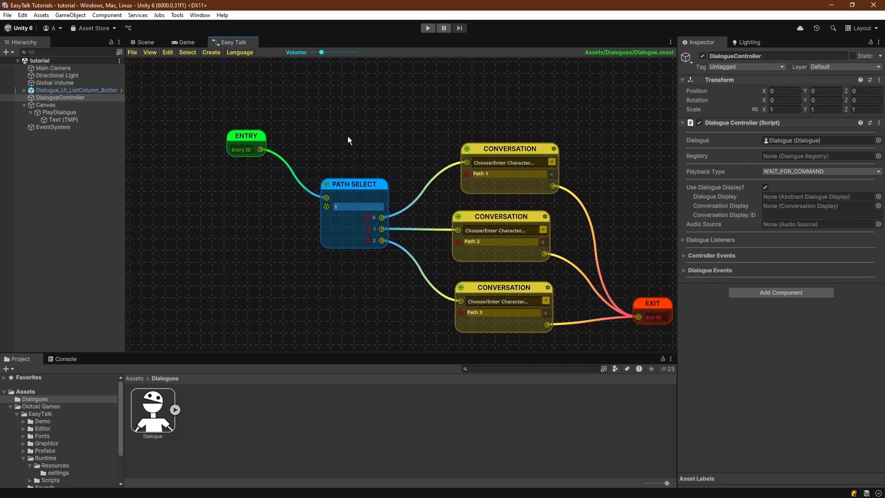
{"action": "middle_click_drag", "start_coordinate": [402, 131], "coordinate": [366, 117]}
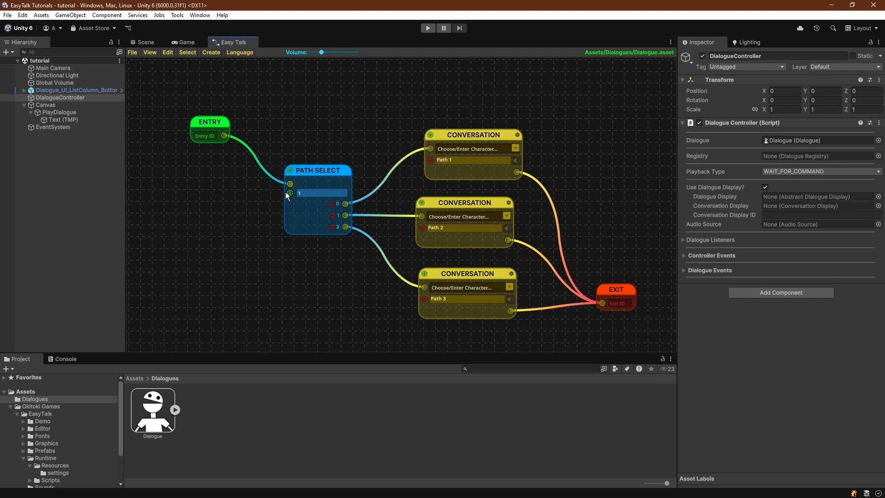
{"action": "middle_click_drag", "start_coordinate": [286, 149], "coordinate": [297, 143]}
{"action": "right_click", "coordinate": [180, 262]}
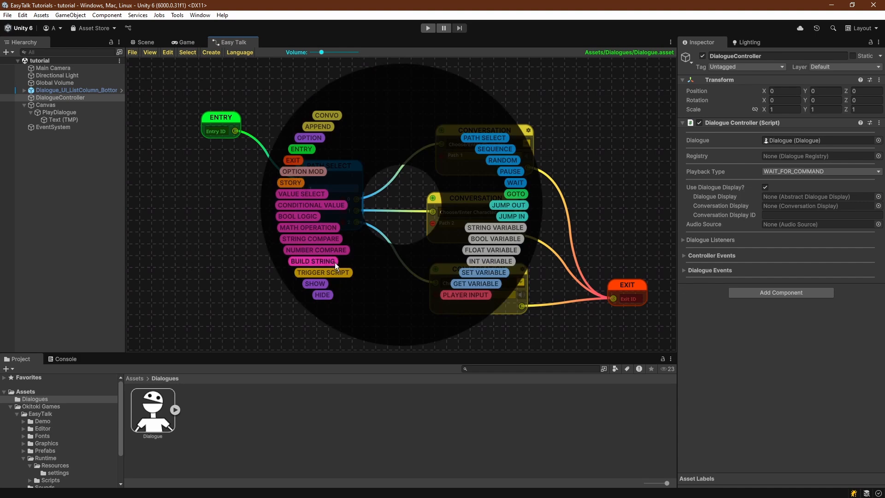
{"action": "left_click", "coordinate": [488, 261]}
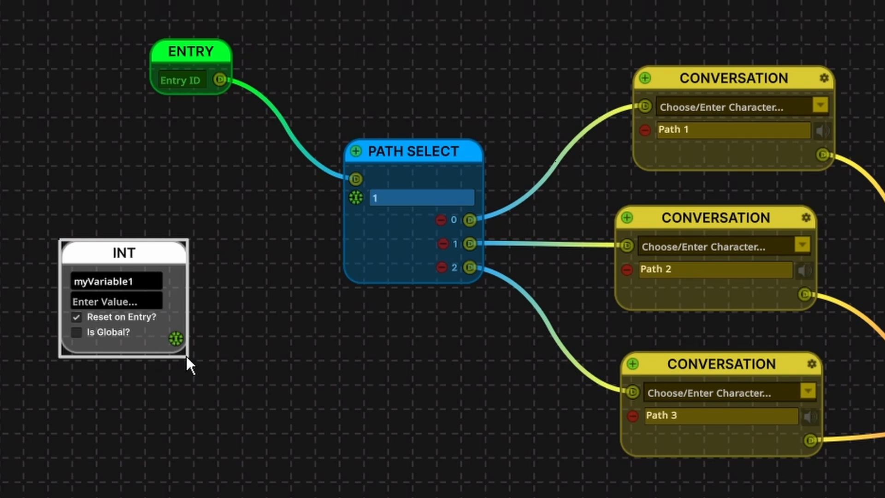
{"action": "left_click_drag", "start_coordinate": [179, 339], "coordinate": [356, 197]}
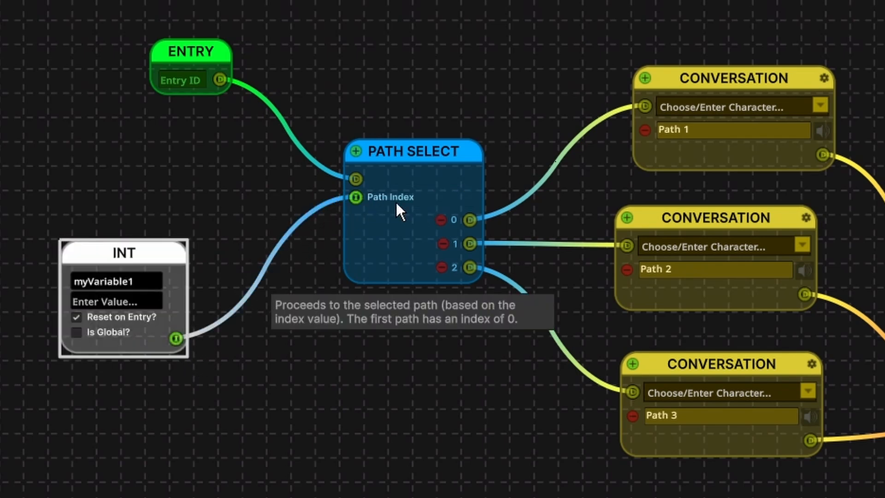
{"action": "left_click_drag", "start_coordinate": [148, 245], "coordinate": [223, 190]}
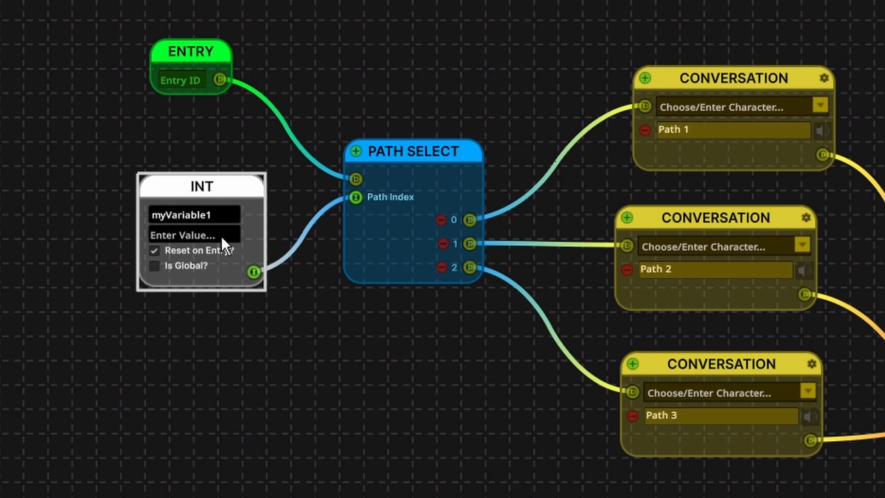
- Name the Int node's variable "pathIndex" and set its value to 0
{"action": "double_click", "coordinate": [186, 206]}
{"action": "type", "text": "p"}
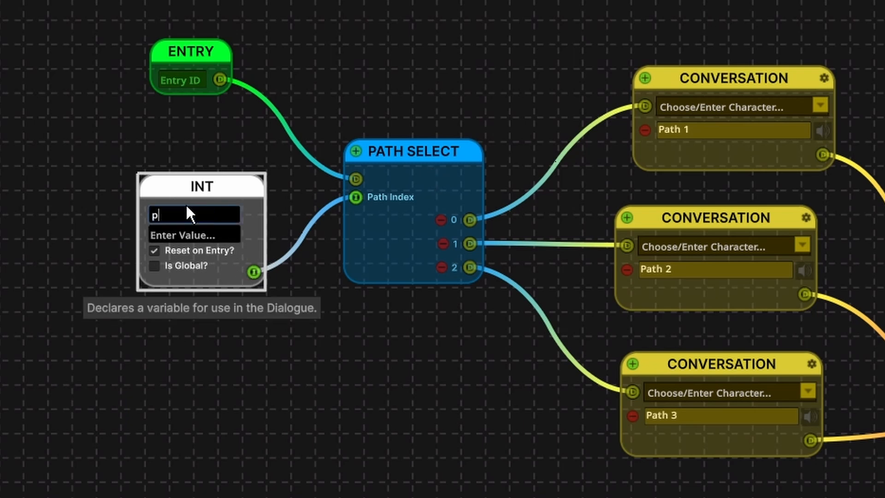
{"action": "type", "text": "athIndex"}
{"action": "left_click", "coordinate": [210, 236]}
{"action": "type", "text": "0"}
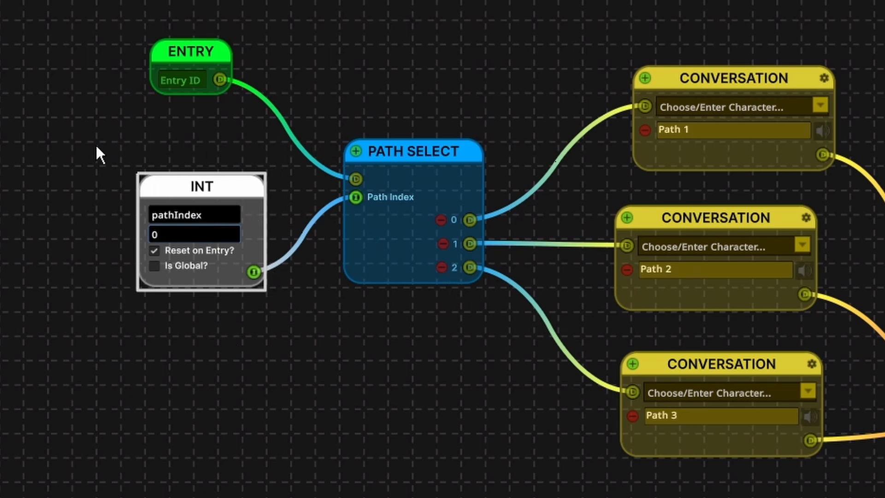
- Set the pathIndex variable's value to 2 and save the dialogue
{"action": "left_click", "coordinate": [184, 236]}
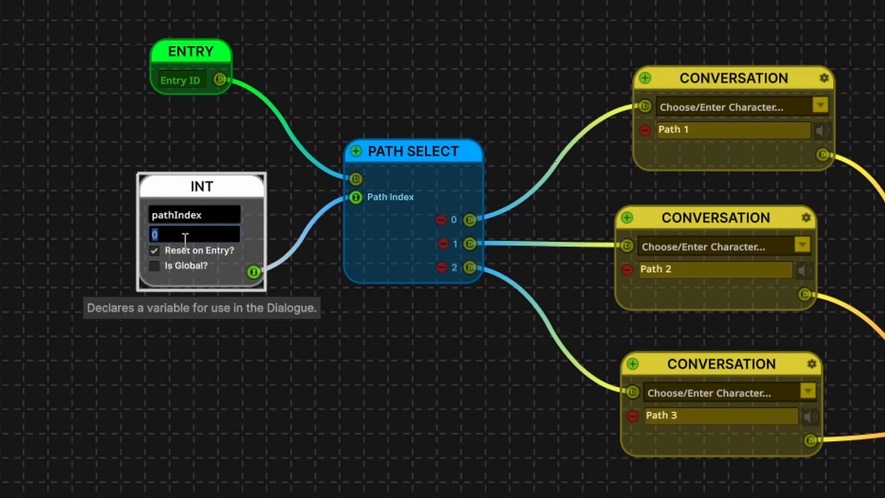
{"action": "type", "text": "2"}
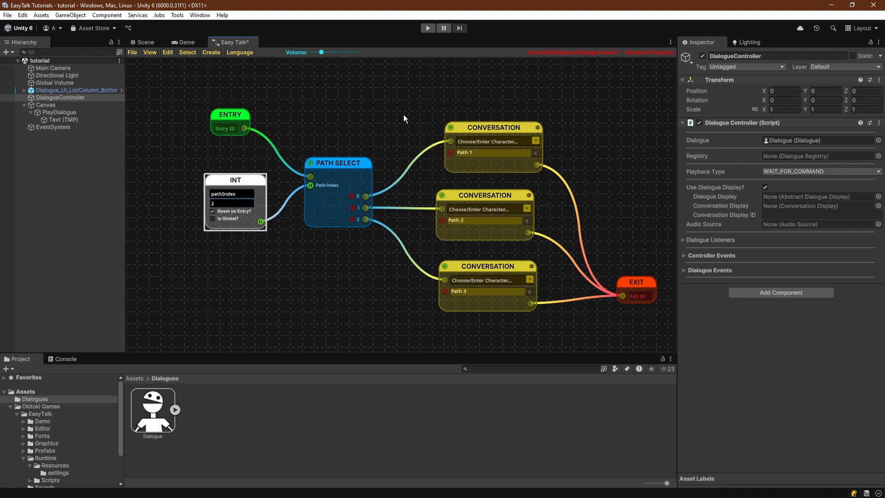
{"action": "middle_click_drag", "start_coordinate": [403, 115], "coordinate": [367, 122]}
{"action": "key", "text": "ctrl+s"}
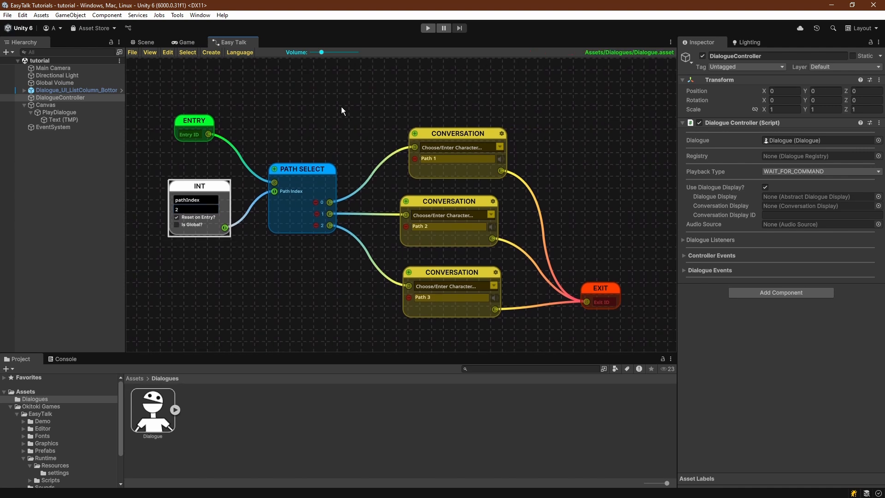
- Test the dialogue in Play mode with pathIndex at 2, exit Play mode and return to the dialogue graph
{"action": "left_click", "coordinate": [188, 41]}
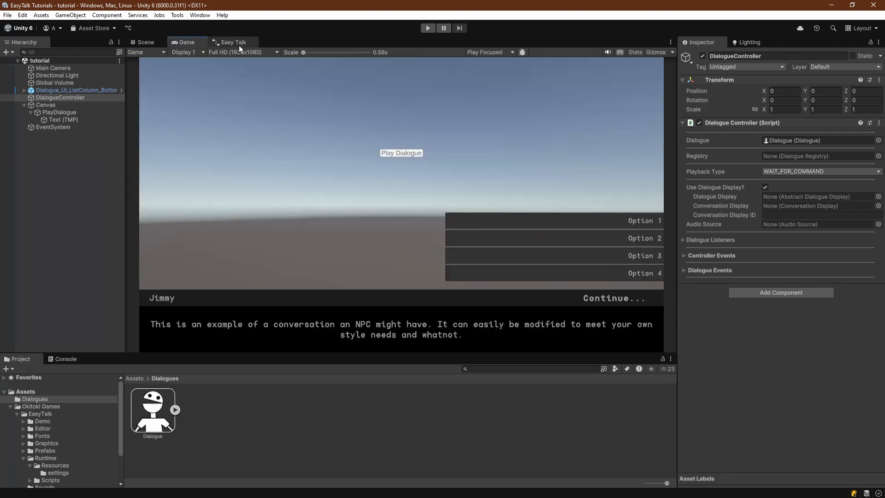
{"action": "left_click", "coordinate": [427, 29]}
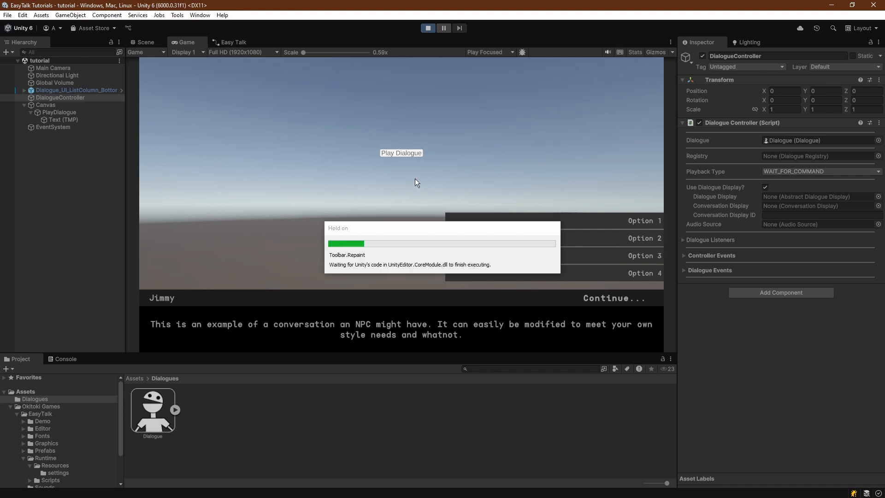
{"action": "left_click", "coordinate": [401, 153]}
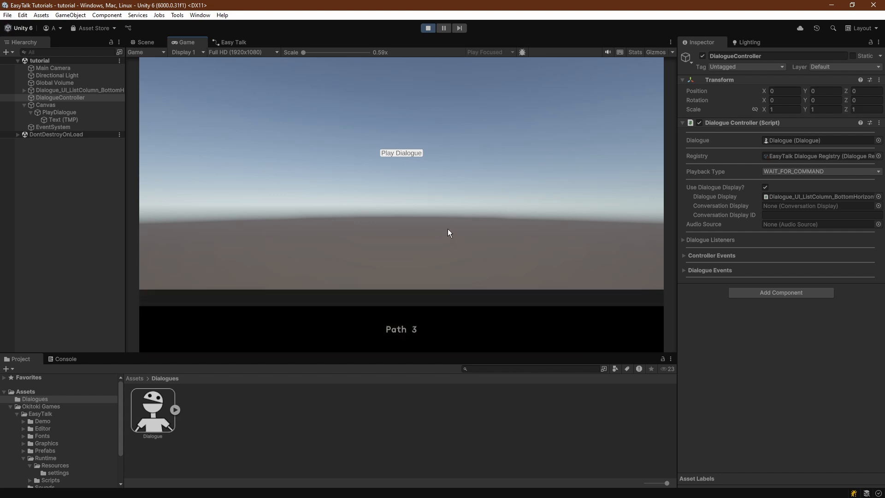
{"action": "left_click", "coordinate": [601, 298]}
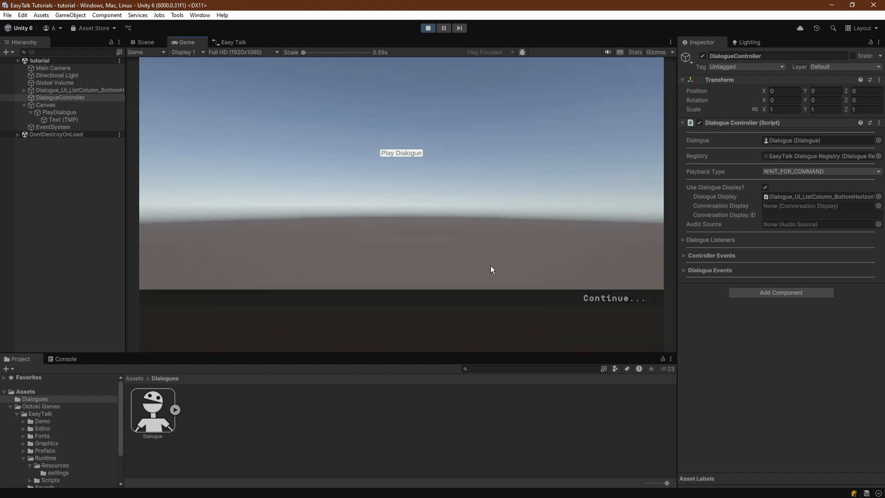
{"action": "left_click", "coordinate": [425, 29]}
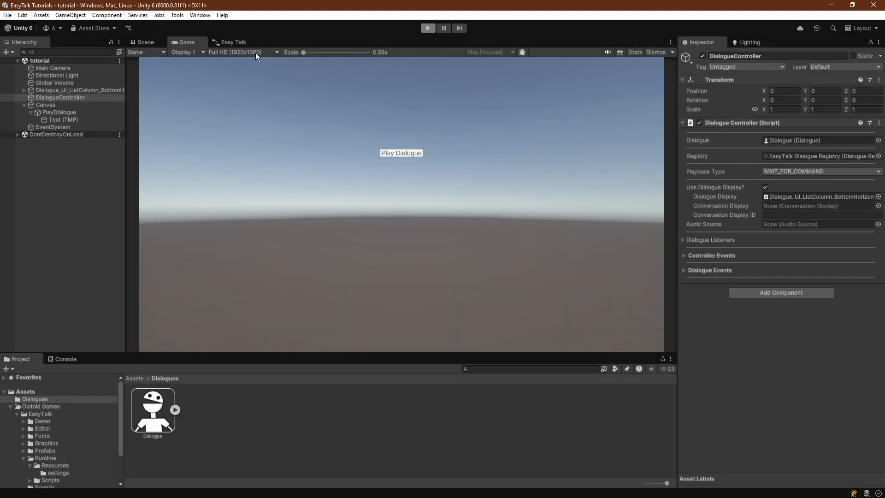
{"action": "left_click", "coordinate": [232, 43]}
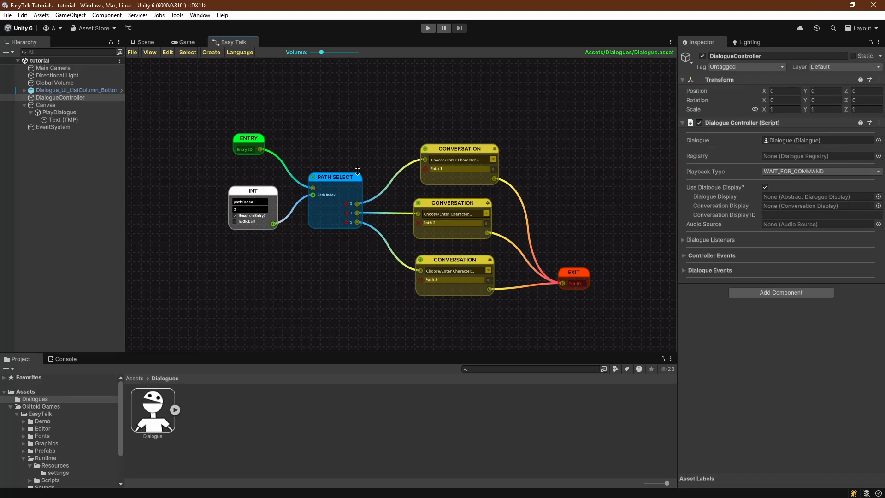